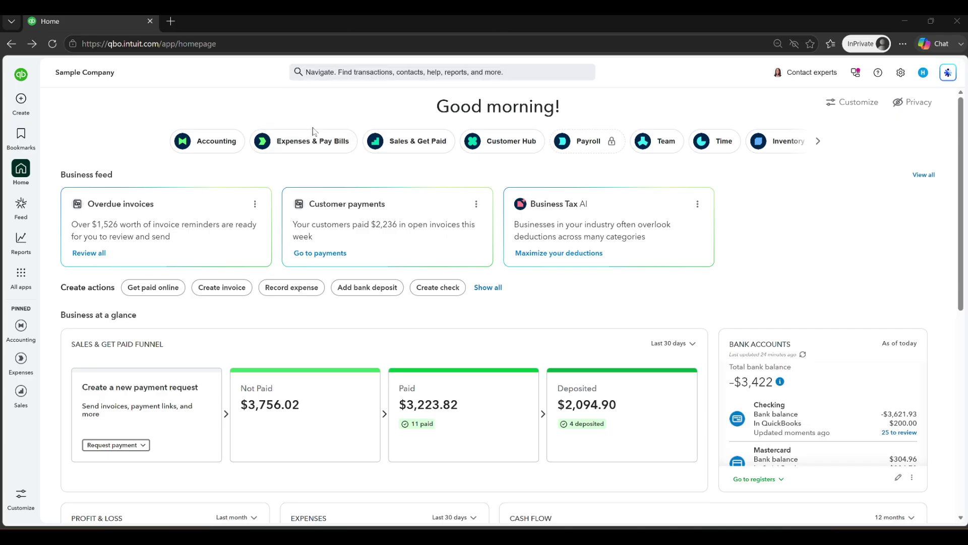
- Open the vendor record for Bob's Burger Joint and view its full transaction list
click(319, 146)
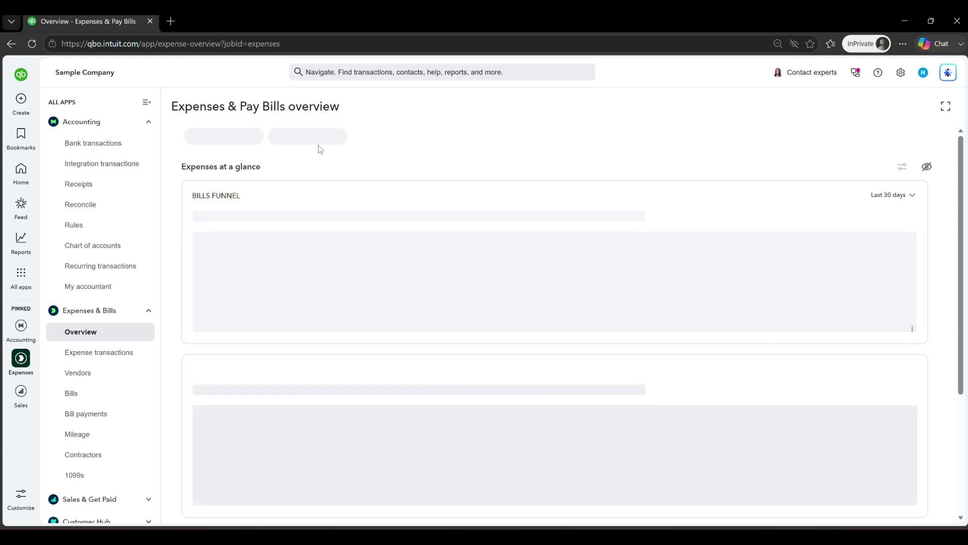
click(78, 373)
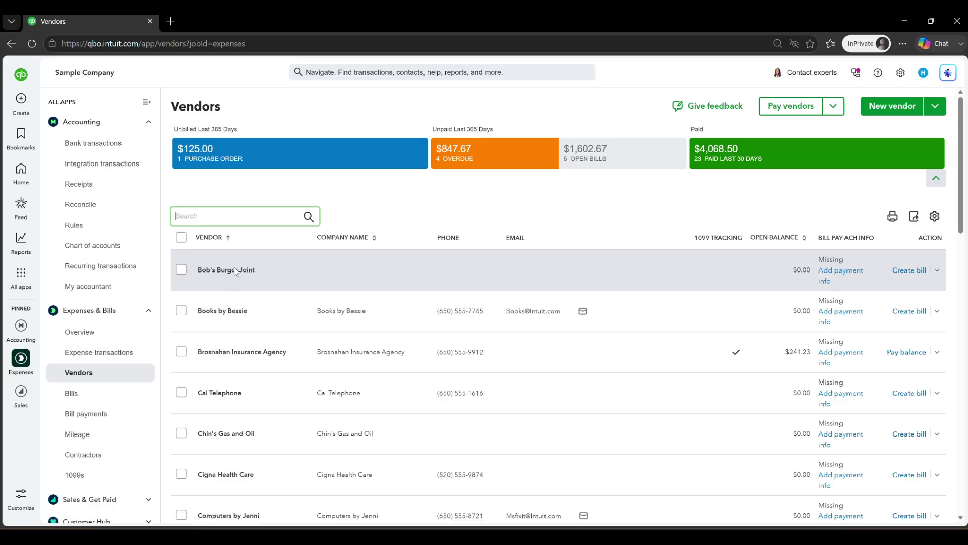
click(241, 272)
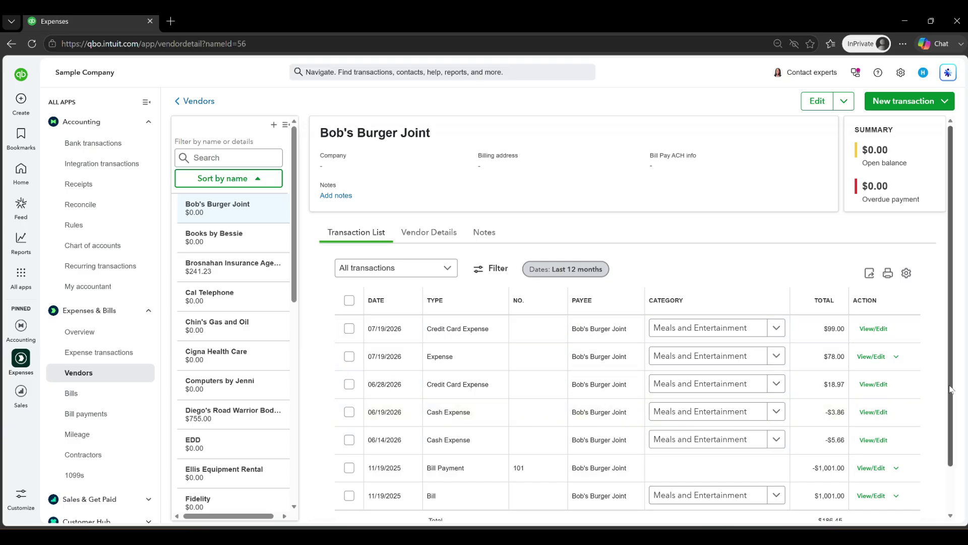
drag(950, 389, 952, 412)
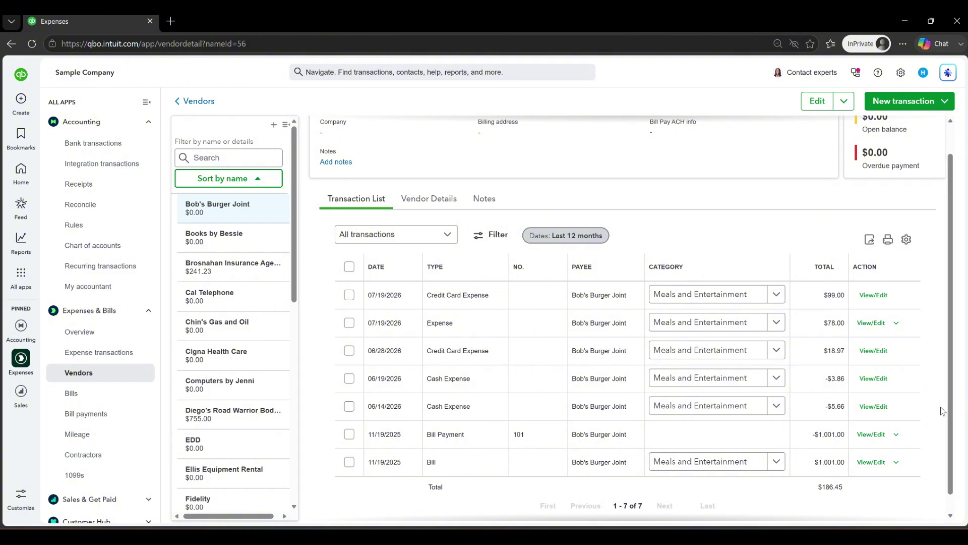
- Review the payment status of the 11/19/2025 bill from Bob's Burger Joint, and return to the vendor's transaction list
click(441, 469)
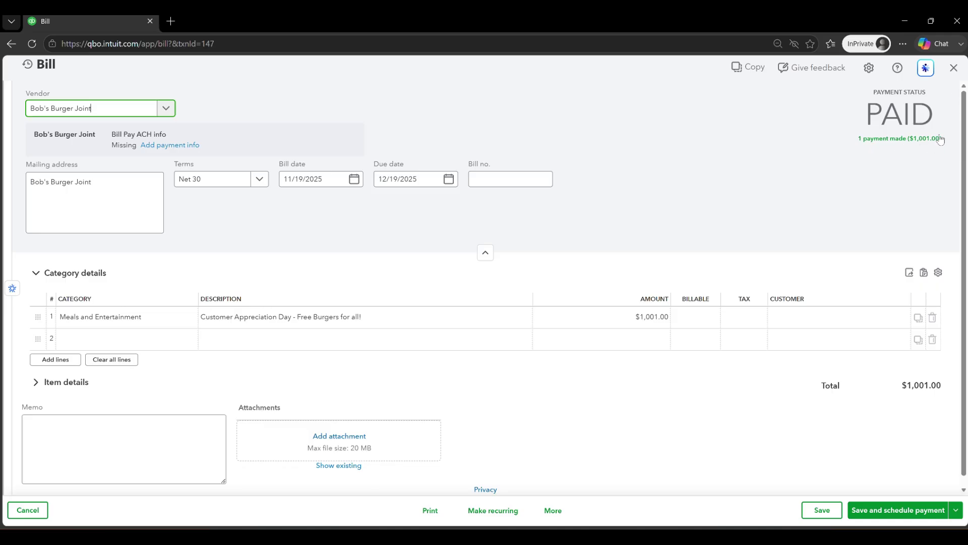
click(953, 71)
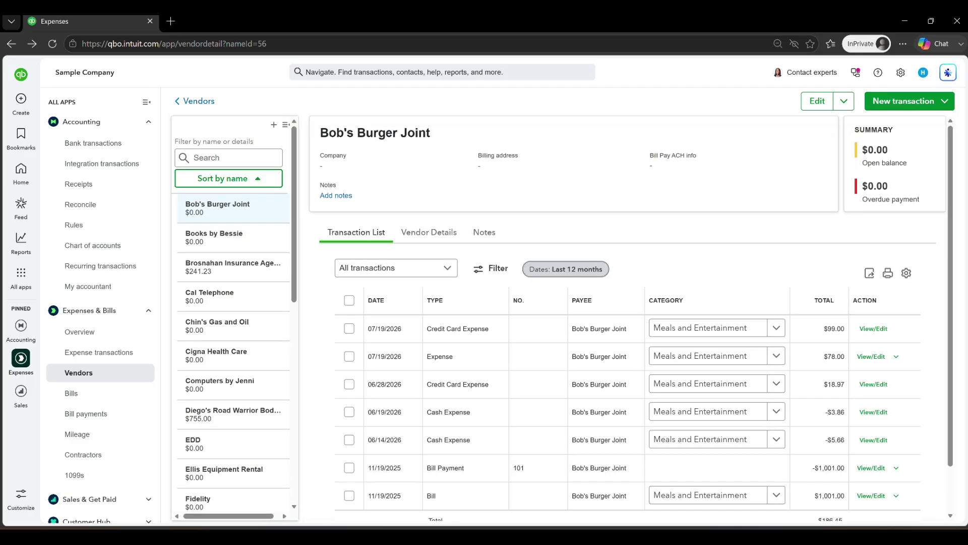
drag(950, 194, 951, 247)
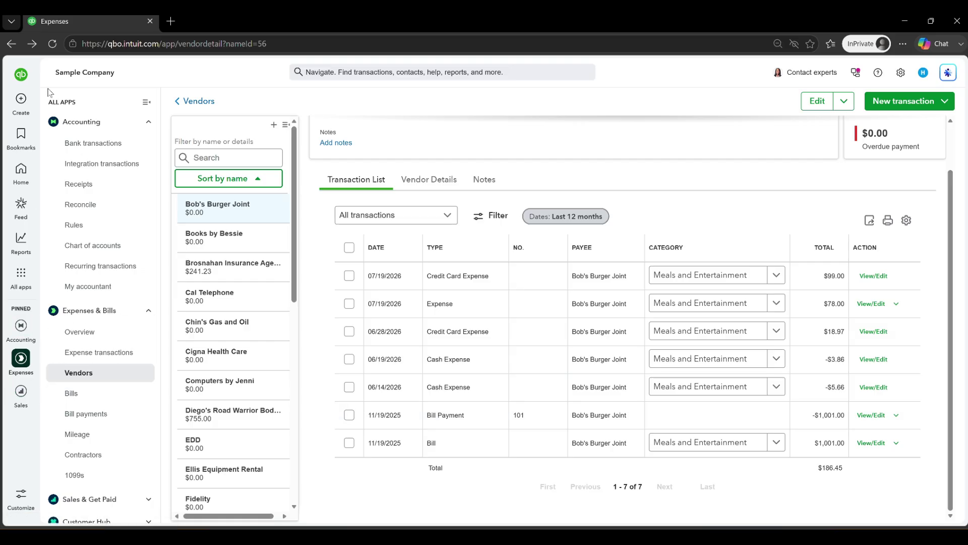
- Start a new check with Bob's Burger Joint as payee and set the check number to 200
click(20, 101)
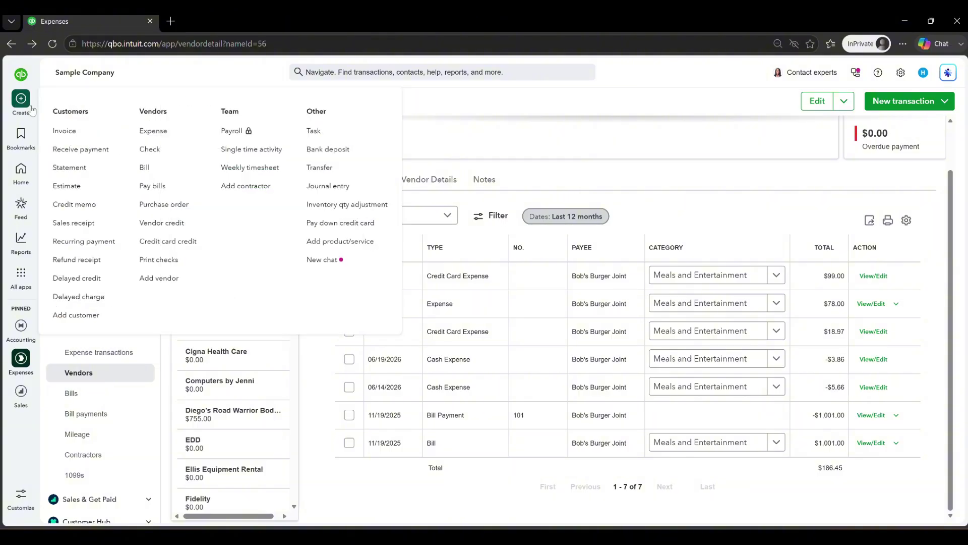
click(150, 155)
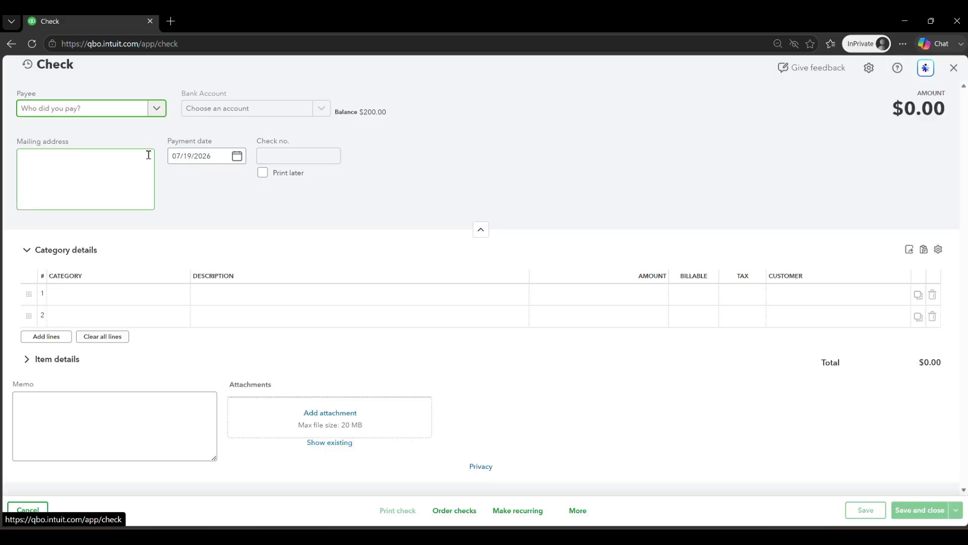
click(119, 107)
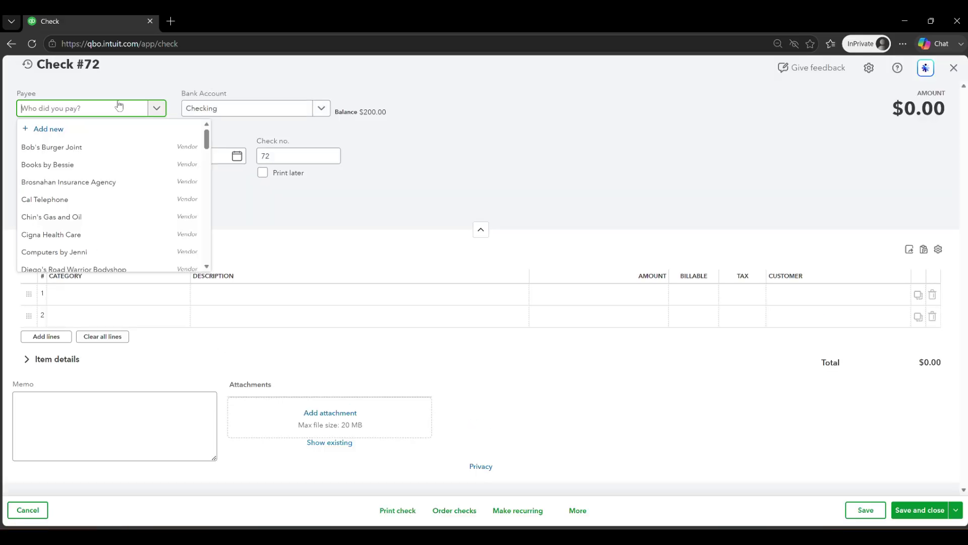
click(81, 147)
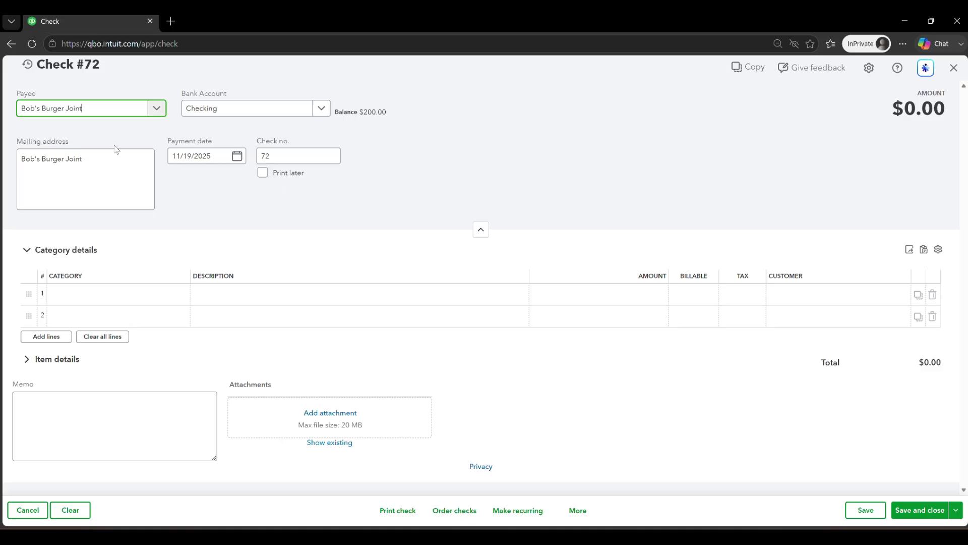
click(294, 157)
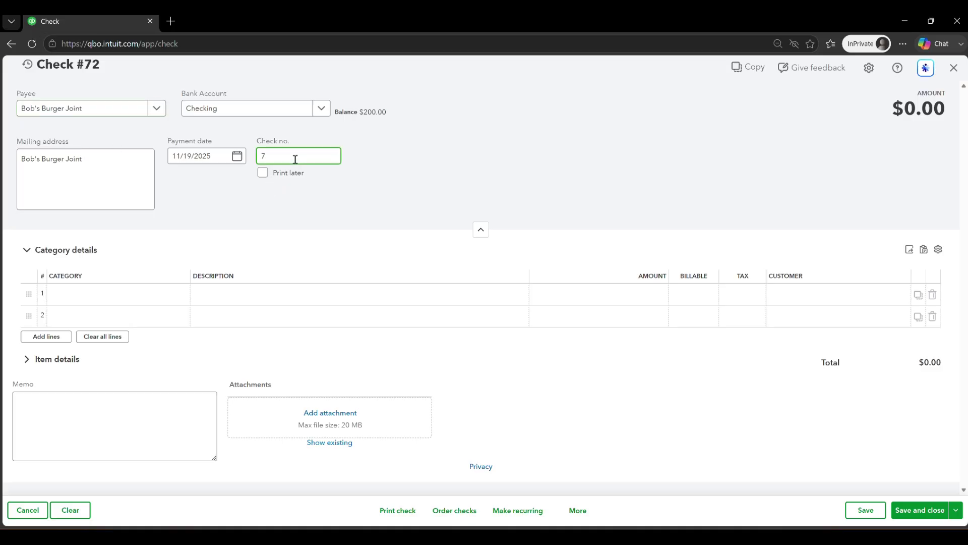
text(200)
click(476, 146)
- Fill the first category line with Meals and Entertainment, description "New check - old check 101 lost in mail" and amount 1001
click(135, 302)
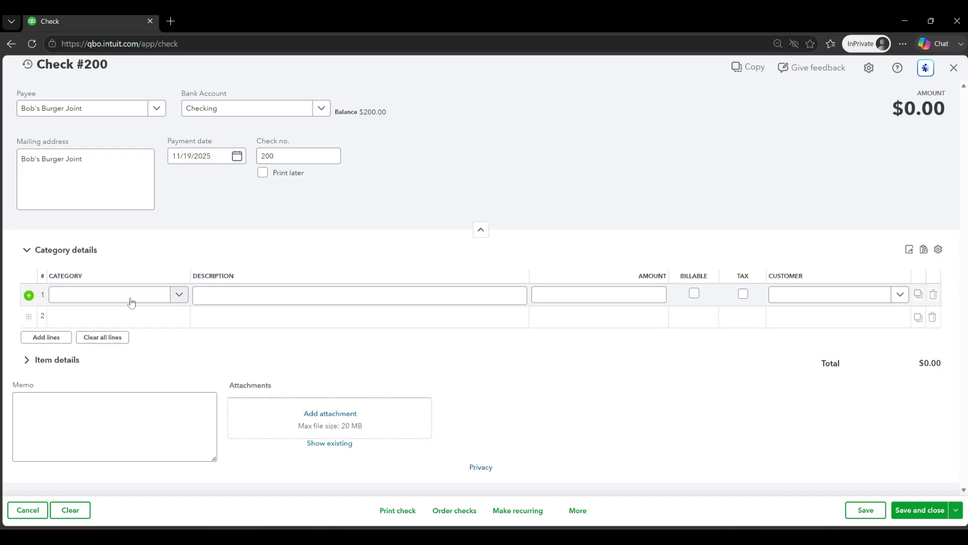
text(mea)
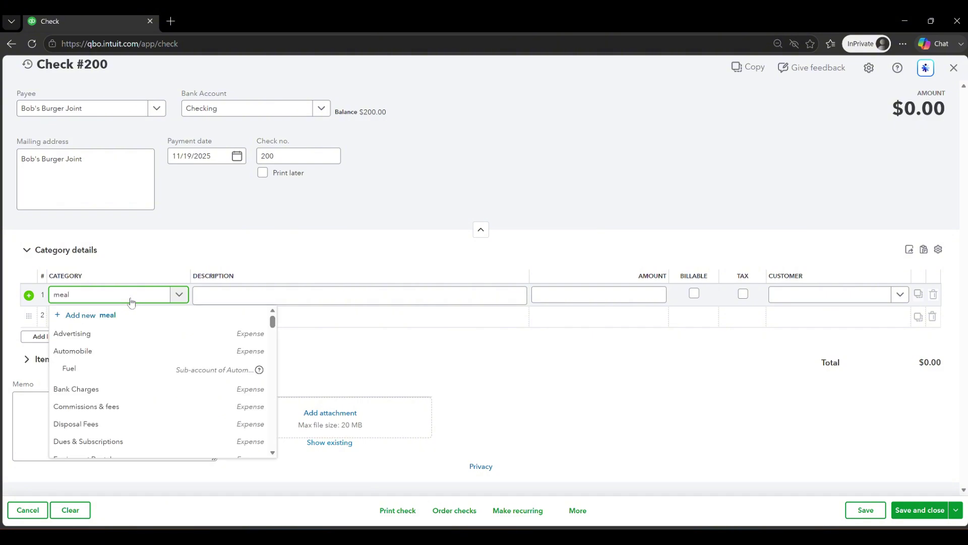
text(l)
click(118, 353)
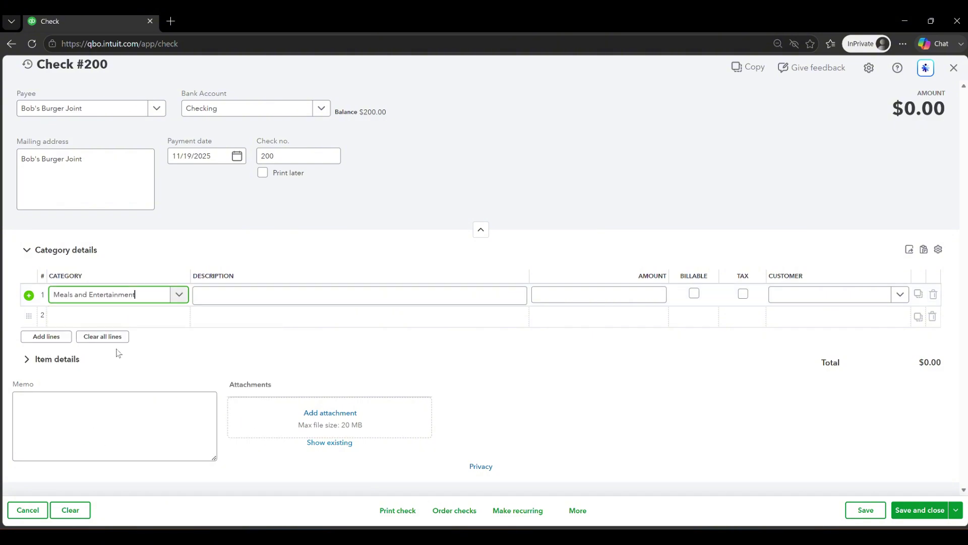
click(275, 303)
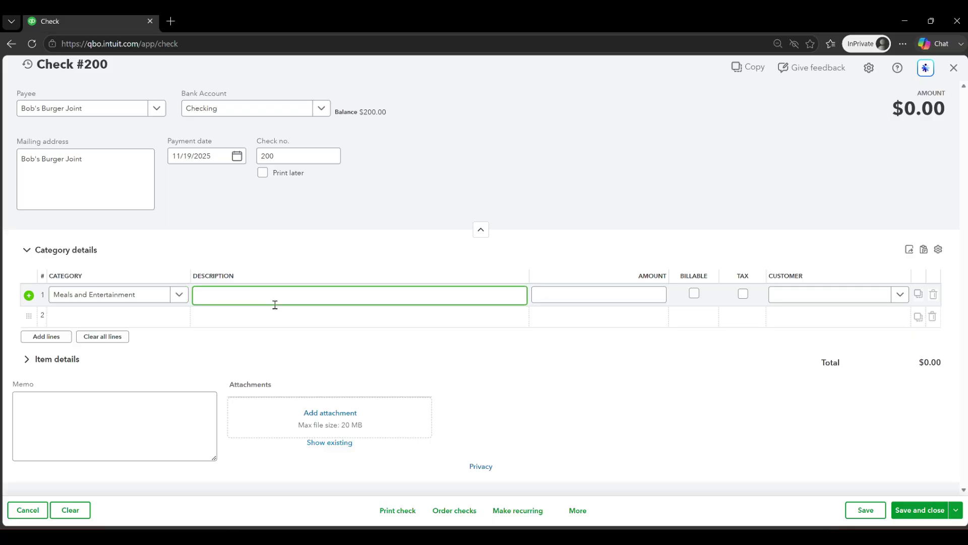
text(New check - old check 101 lost in mail)
click(614, 298)
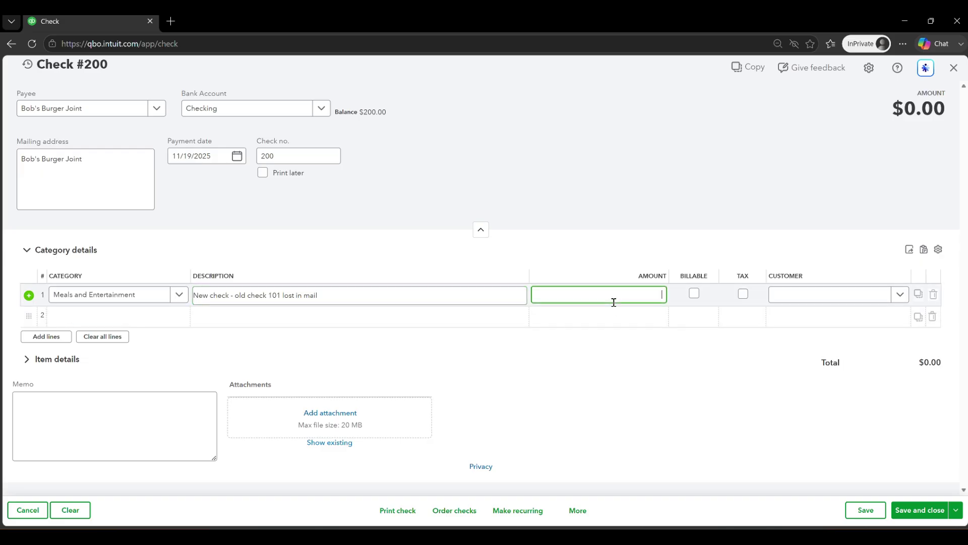
text(1001)
click(697, 190)
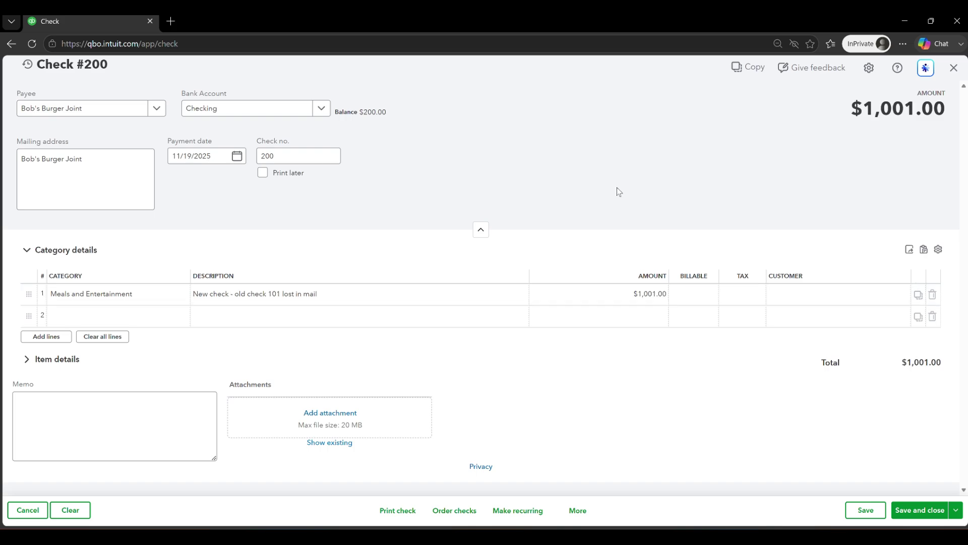
- Set the check's payment date to 07/19/2026, and save and close the check
click(238, 156)
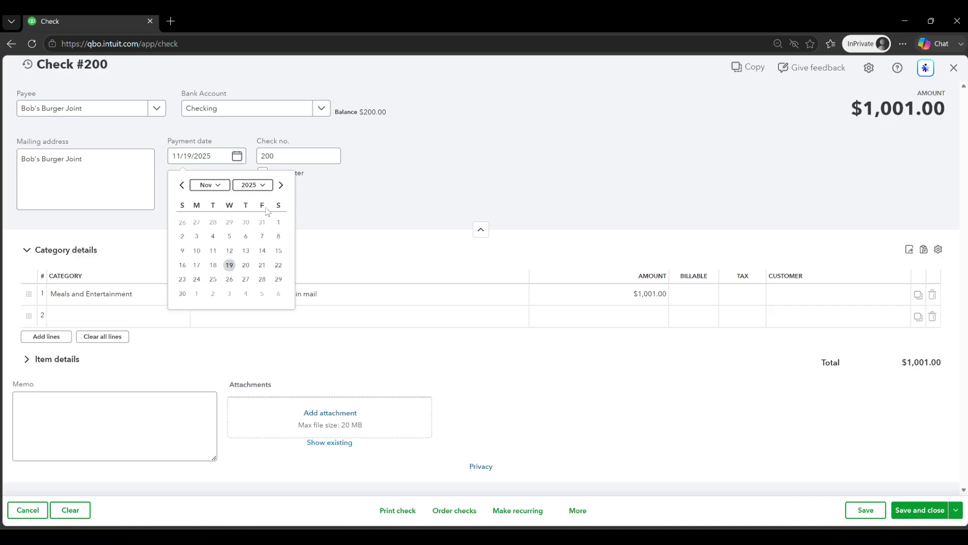
click(225, 186)
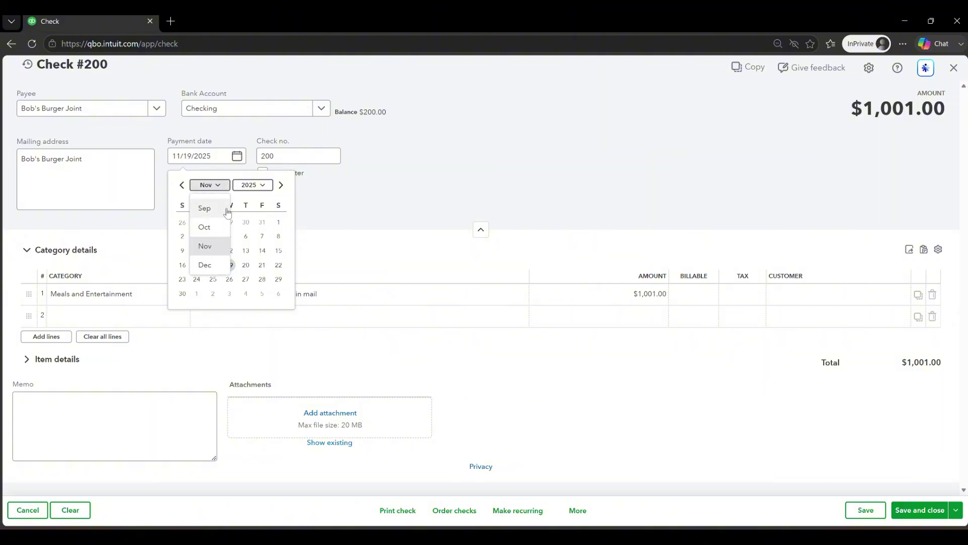
click(264, 192)
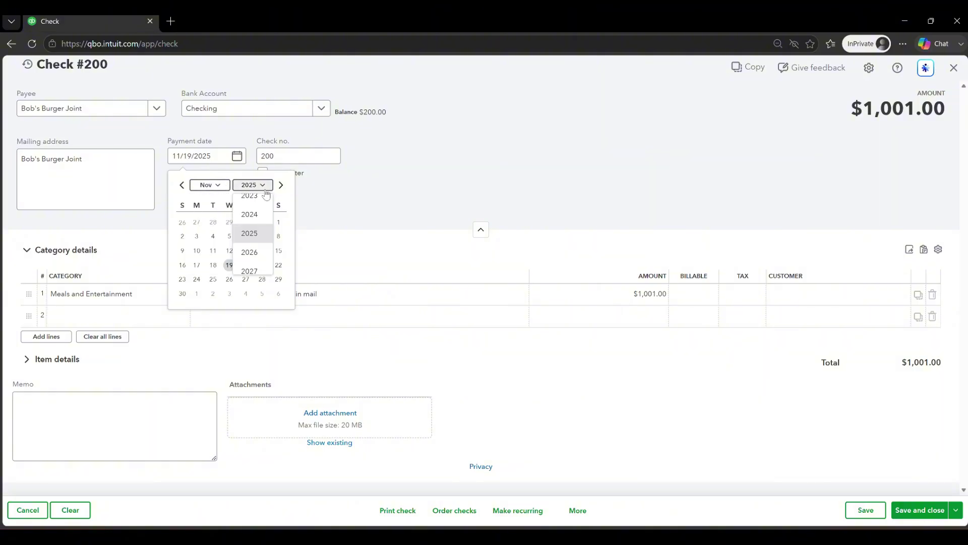
click(261, 249)
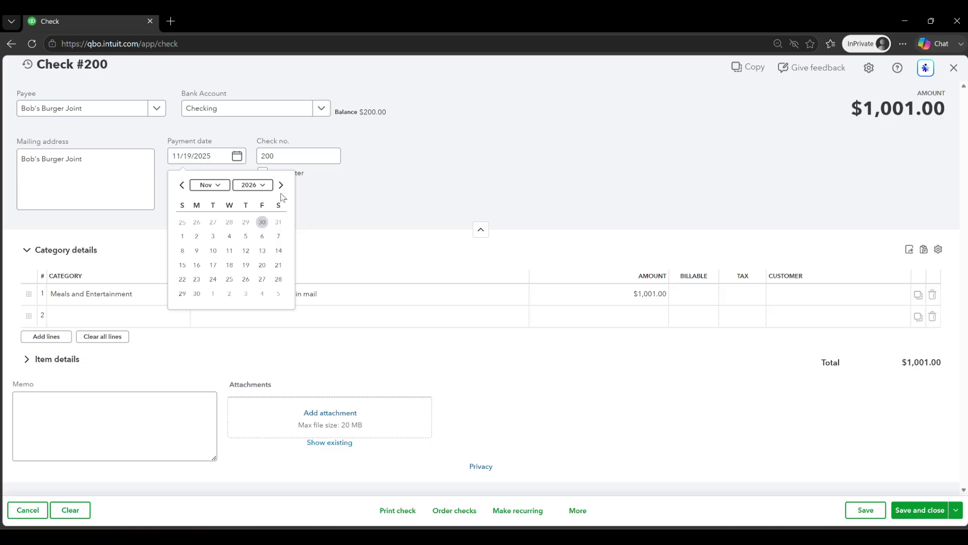
scroll(262, 204, up, 4)
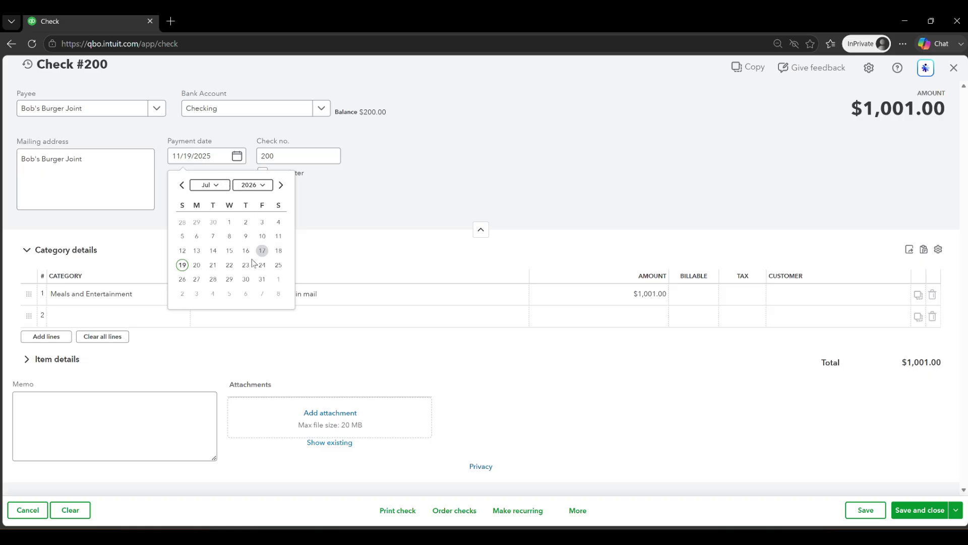
click(183, 264)
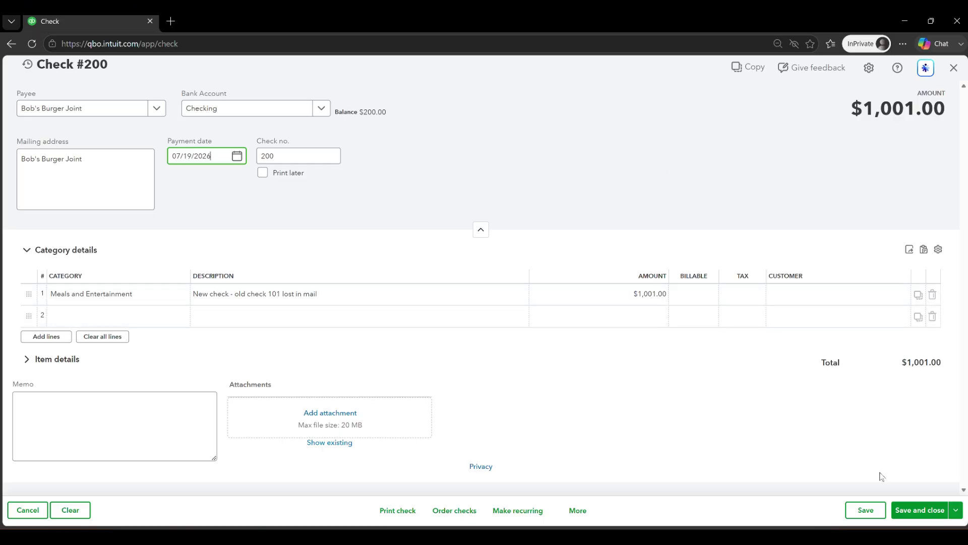
click(918, 510)
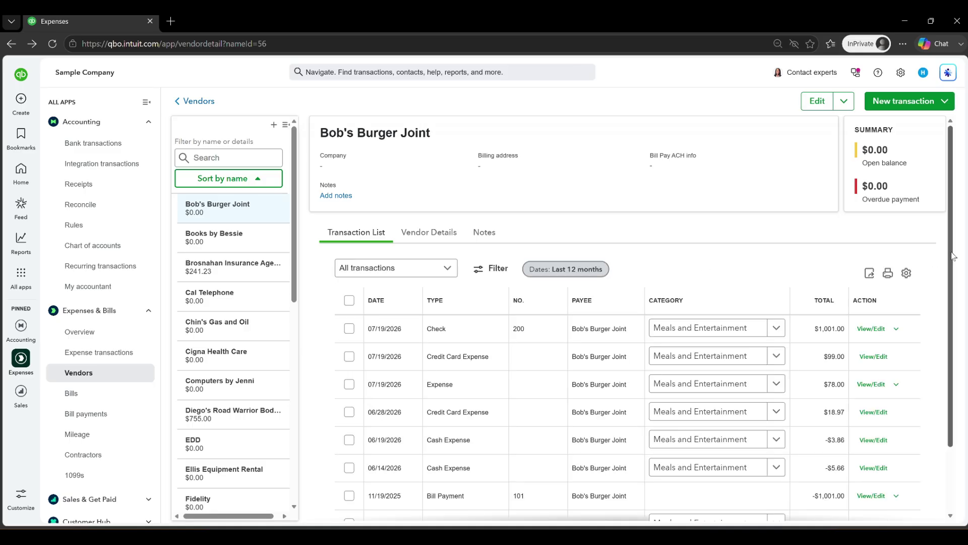
- Review the updated transactions of Bob's Burger Joint and start a new bank deposit
scroll(951, 266, down, 1)
drag(951, 266, 944, 333)
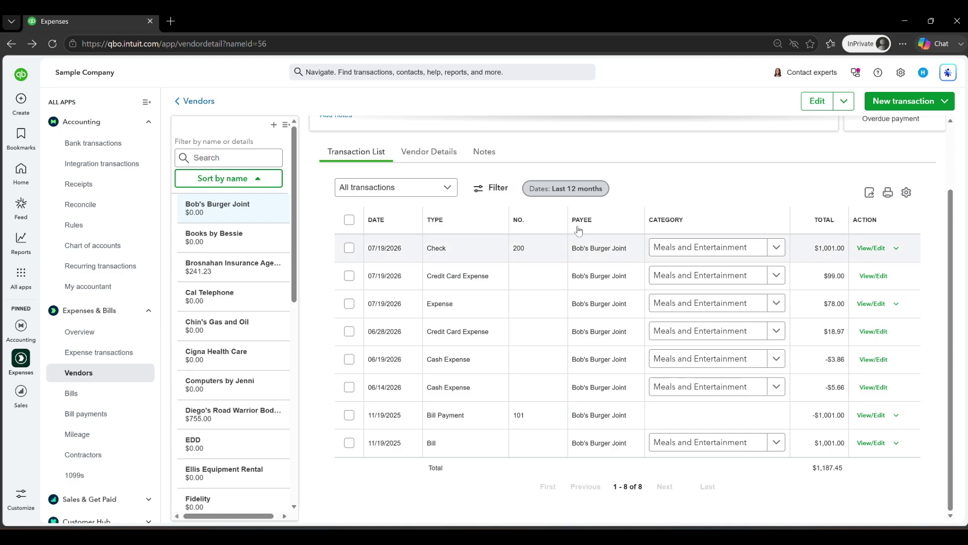
click(21, 99)
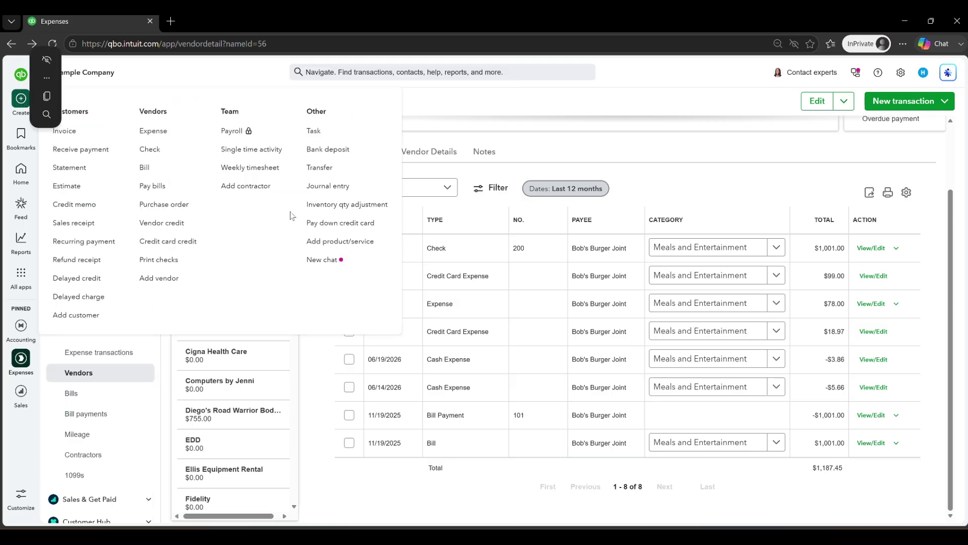
click(341, 152)
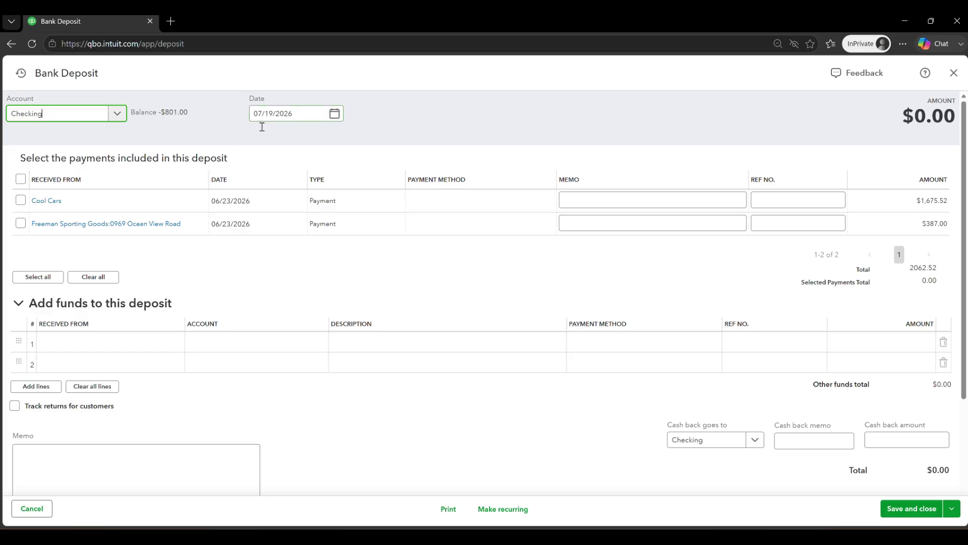
- On the first added-funds line of the deposit, set Received From to Bob's Burger Joint and the account to Meals and Entertainment
click(121, 342)
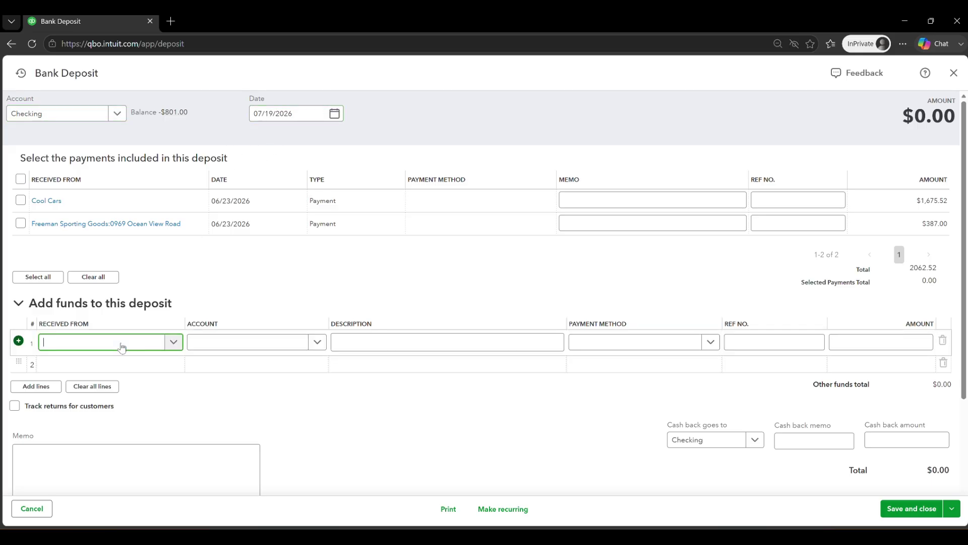
text(bob)
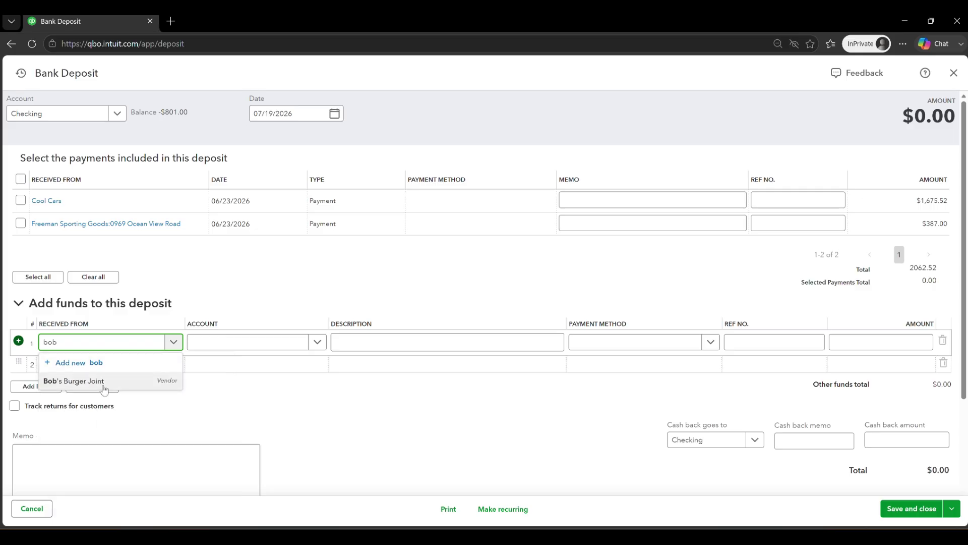
click(114, 378)
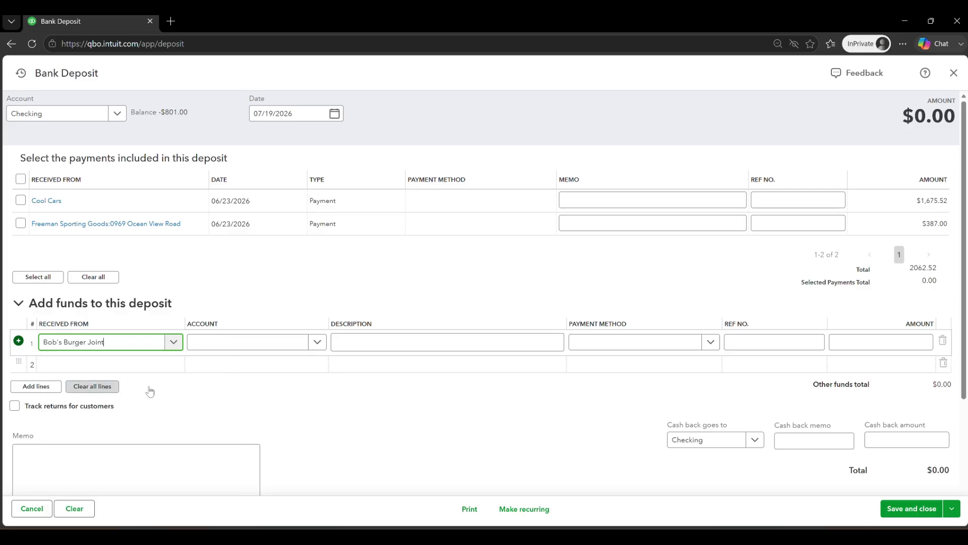
click(318, 343)
text(me)
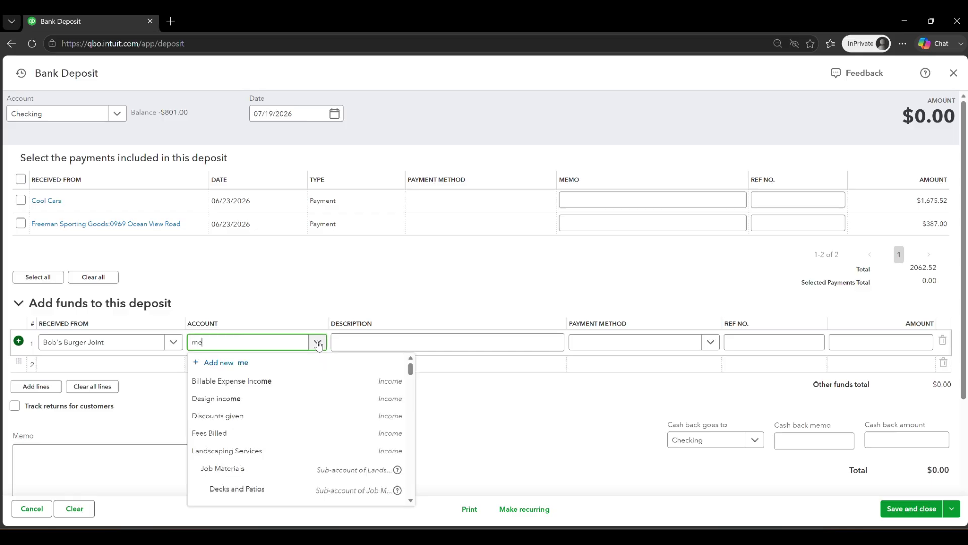
text(al)
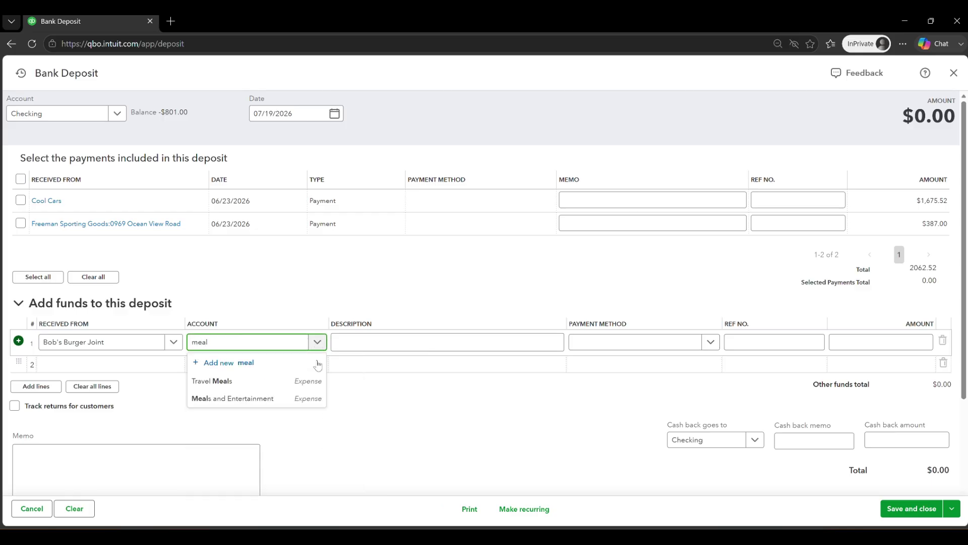
click(271, 401)
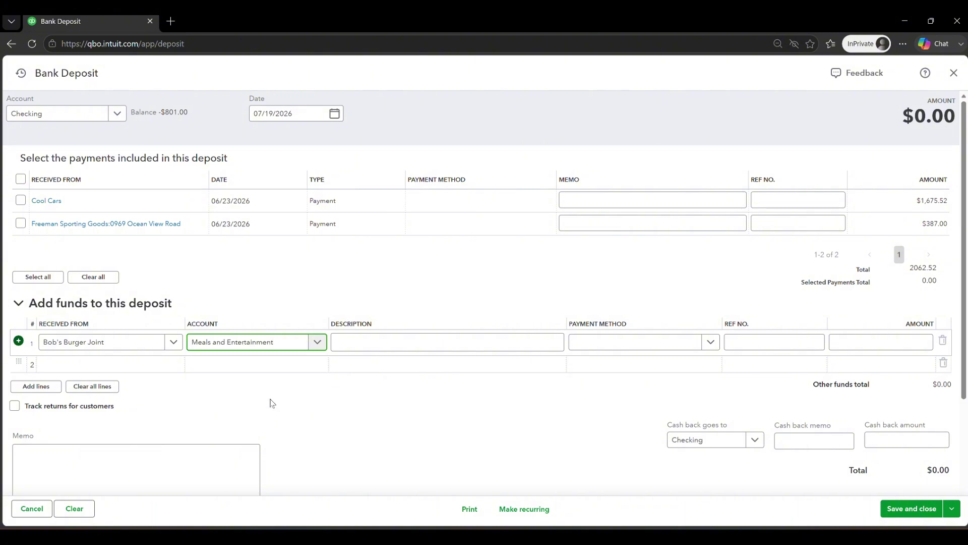
- Enter "Check 101 Lost in the mail" as the description of the Bob's Burger Joint deposit line
click(413, 343)
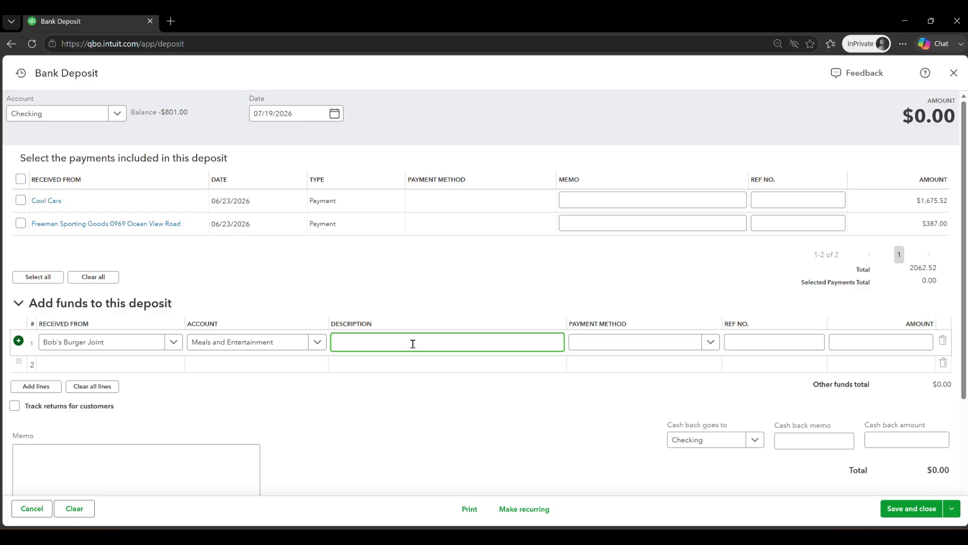
text(Check 101 Losti)
key(BackSpace)
text(in the mail)
click(689, 295)
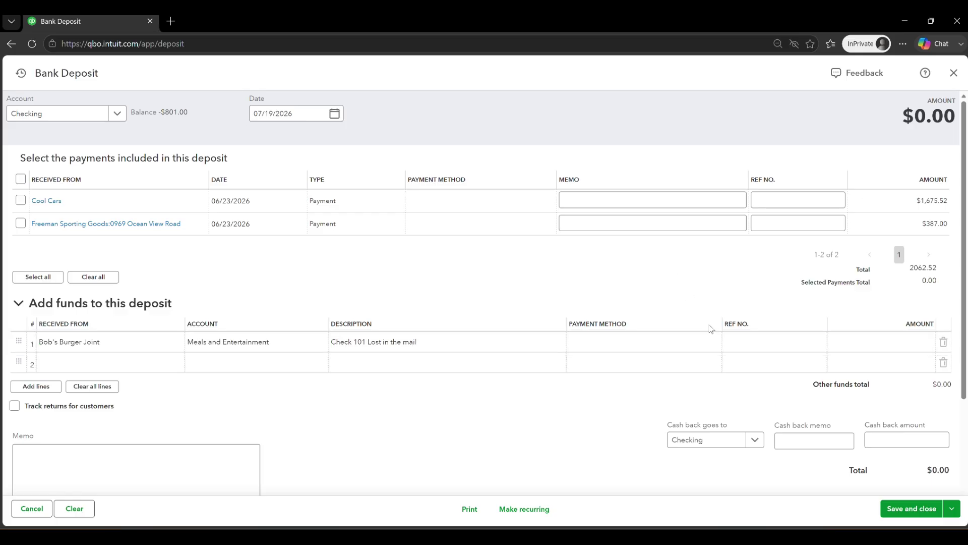
- Set the deposit line's payment method to Check and its amount to 1001
click(671, 348)
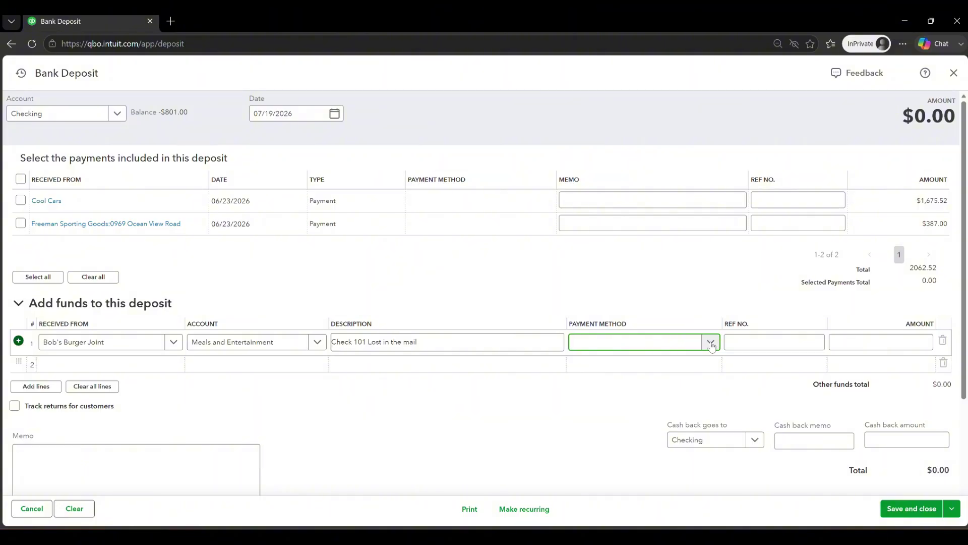
click(711, 344)
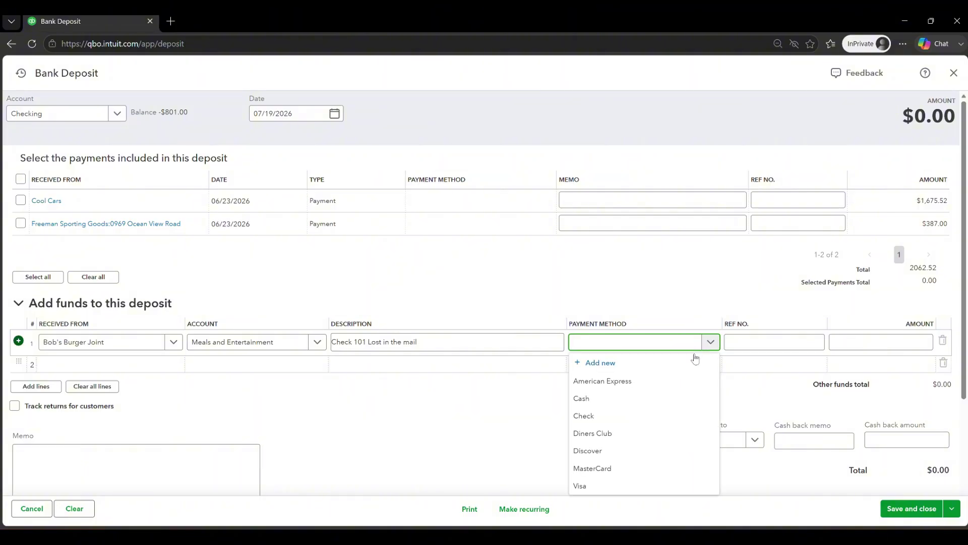
click(636, 414)
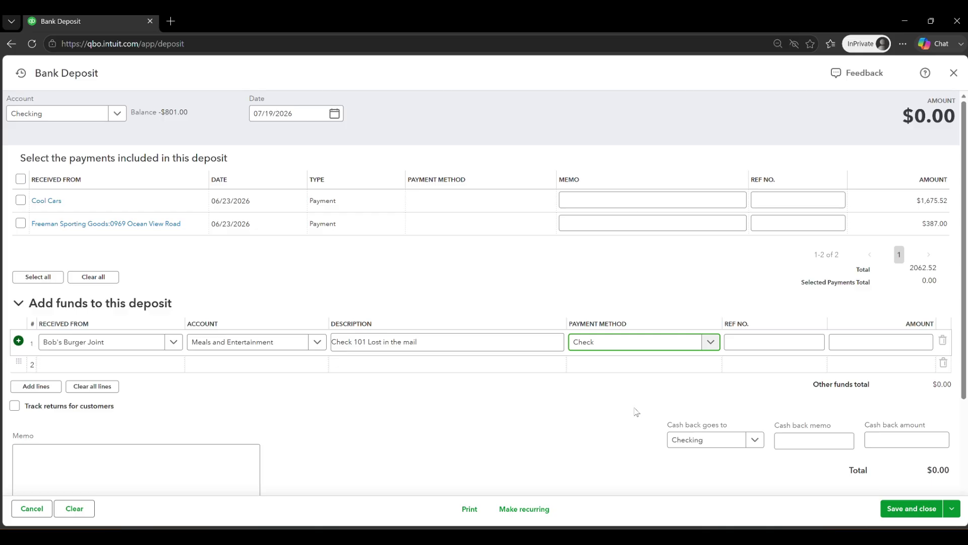
click(640, 269)
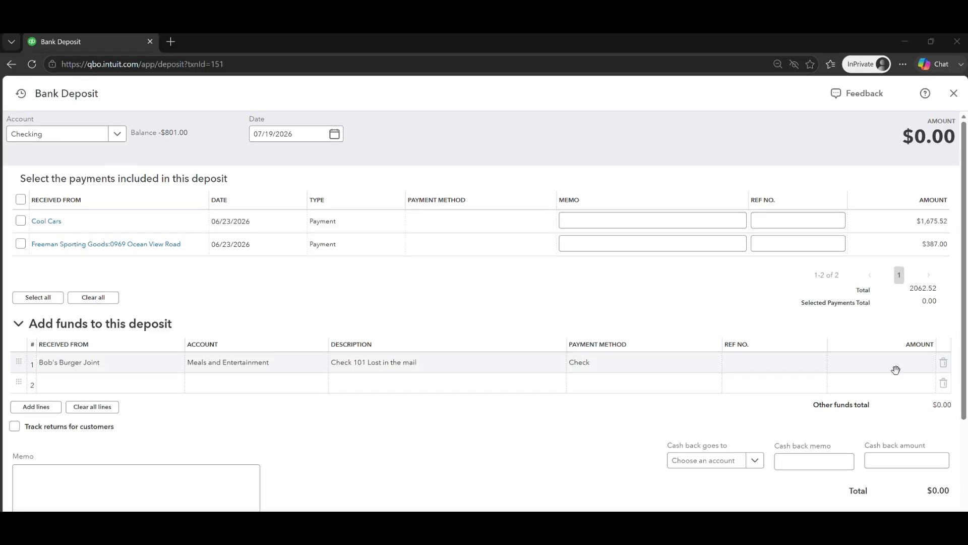
click(896, 370)
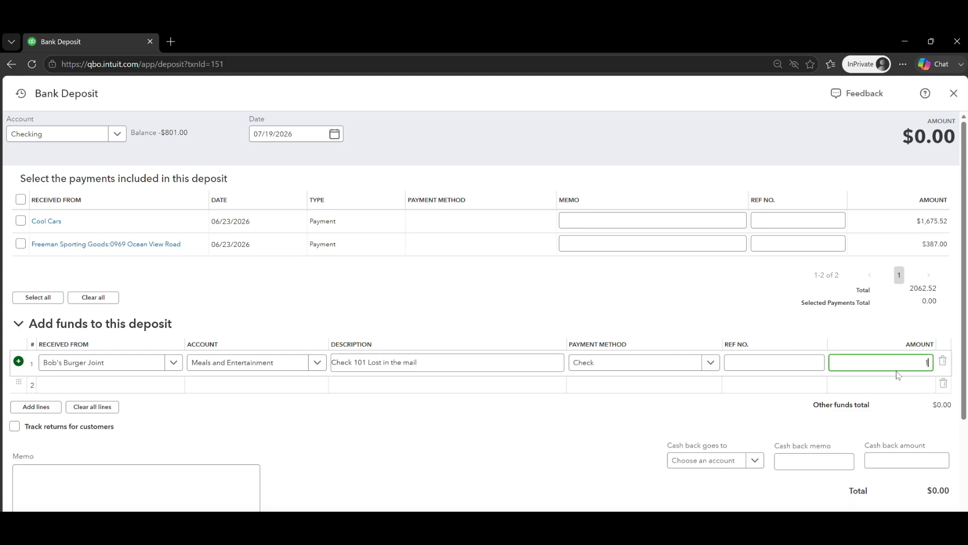
text(1001)
click(676, 277)
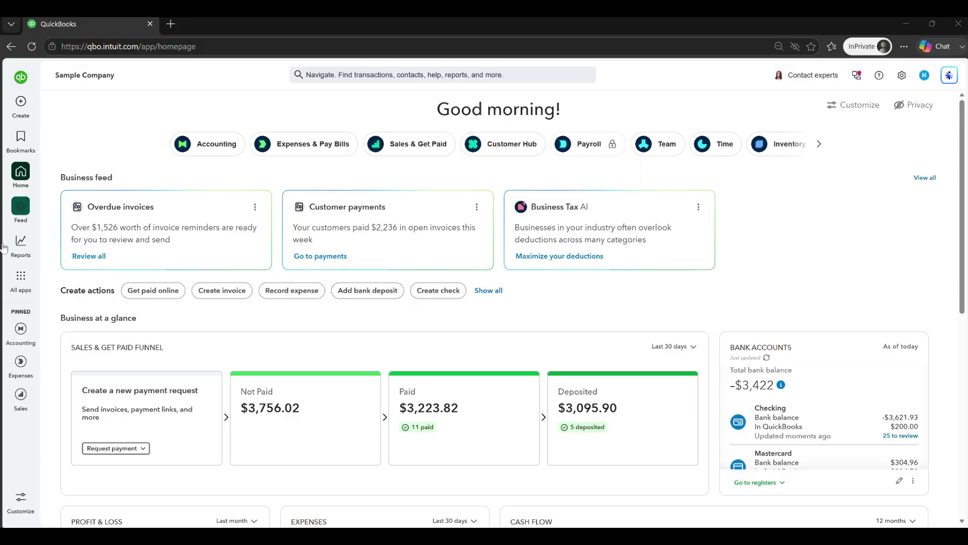
- Open the Transaction List by Vendor standard report and set its report period to All Dates
mouse_move(17, 245)
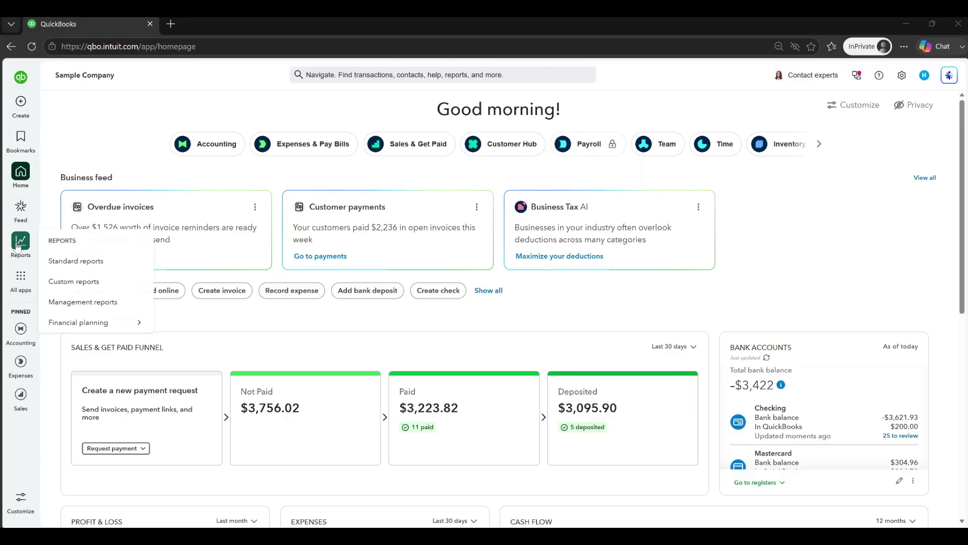
click(72, 264)
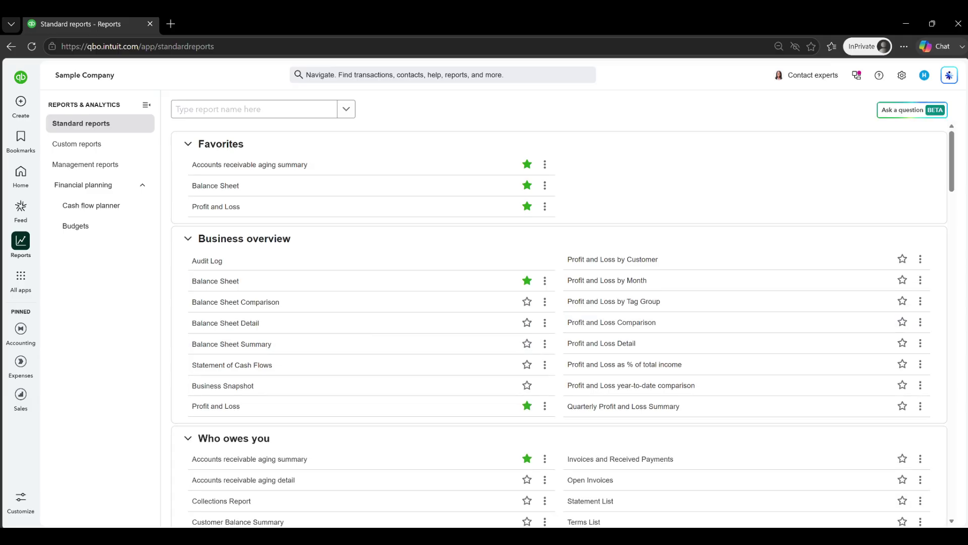
scroll(957, 218, down, 4)
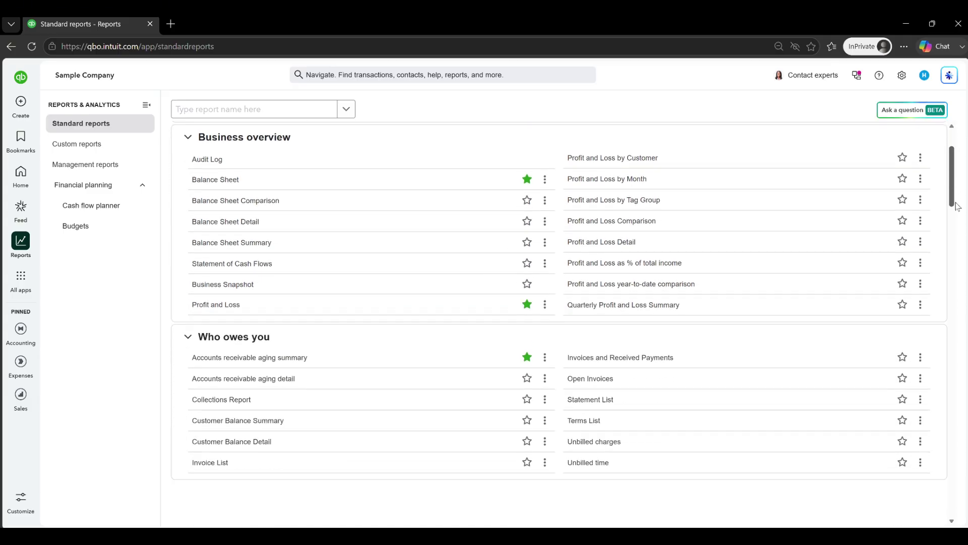
scroll(960, 221, down, 1)
drag(963, 236, 963, 308)
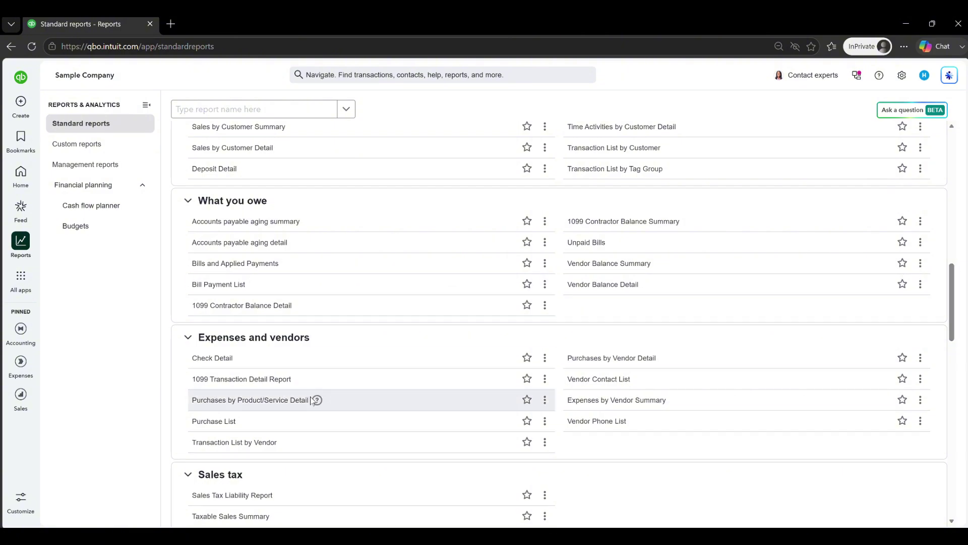
click(267, 443)
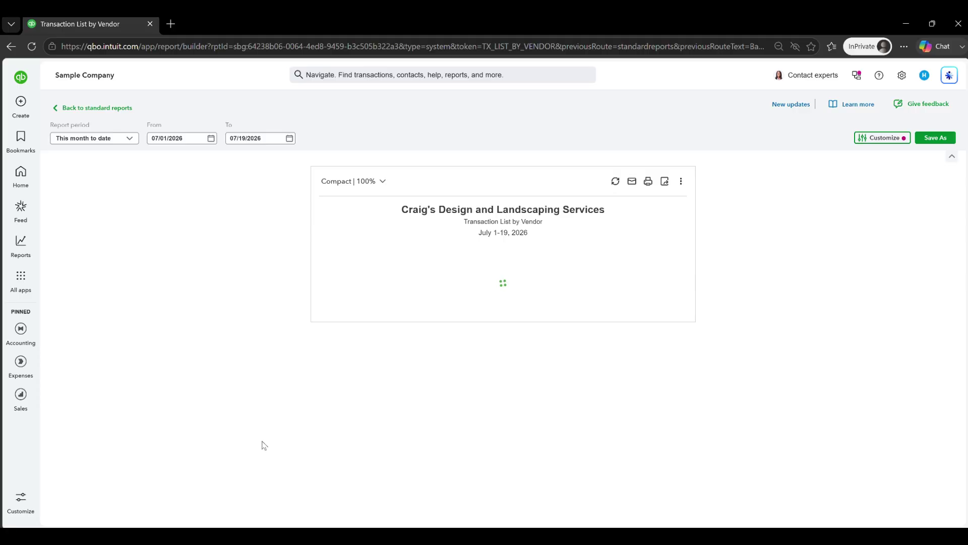
click(129, 142)
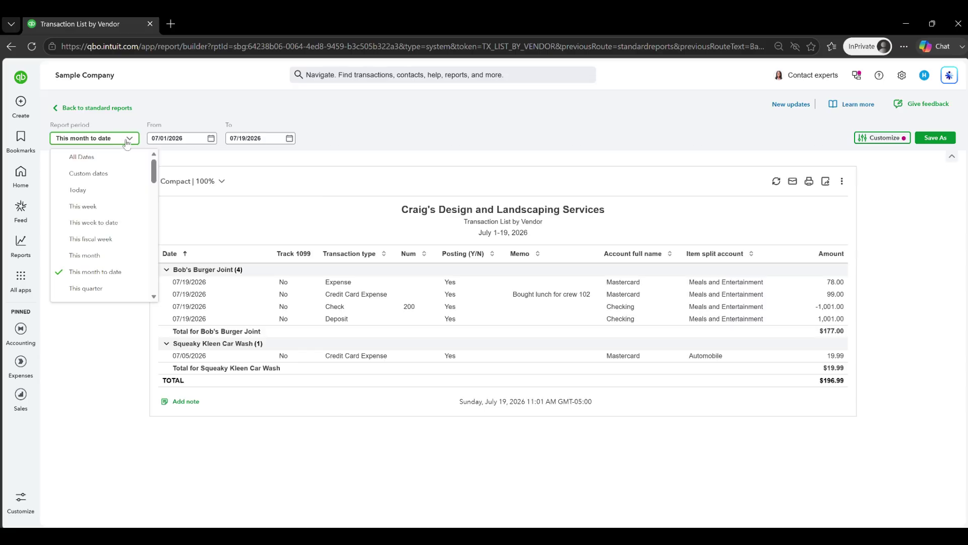
click(90, 156)
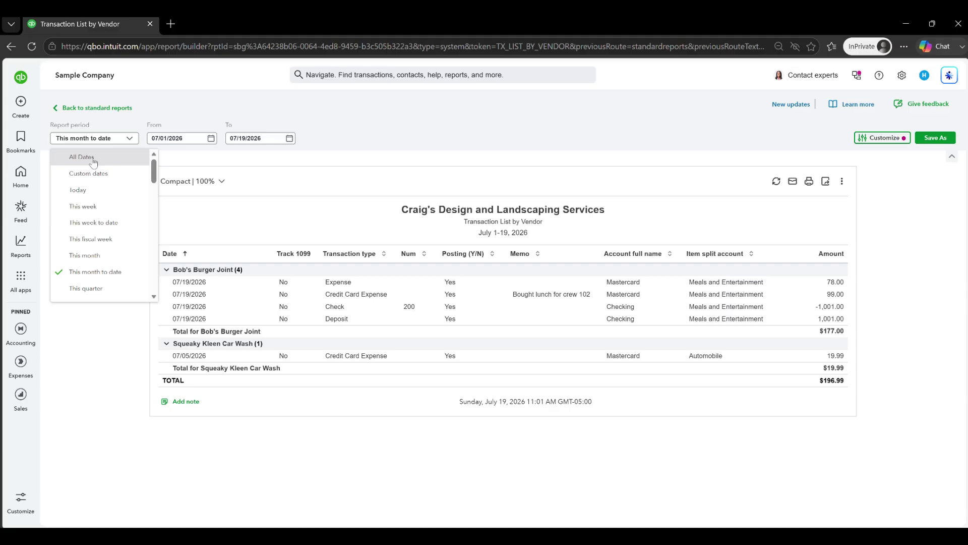